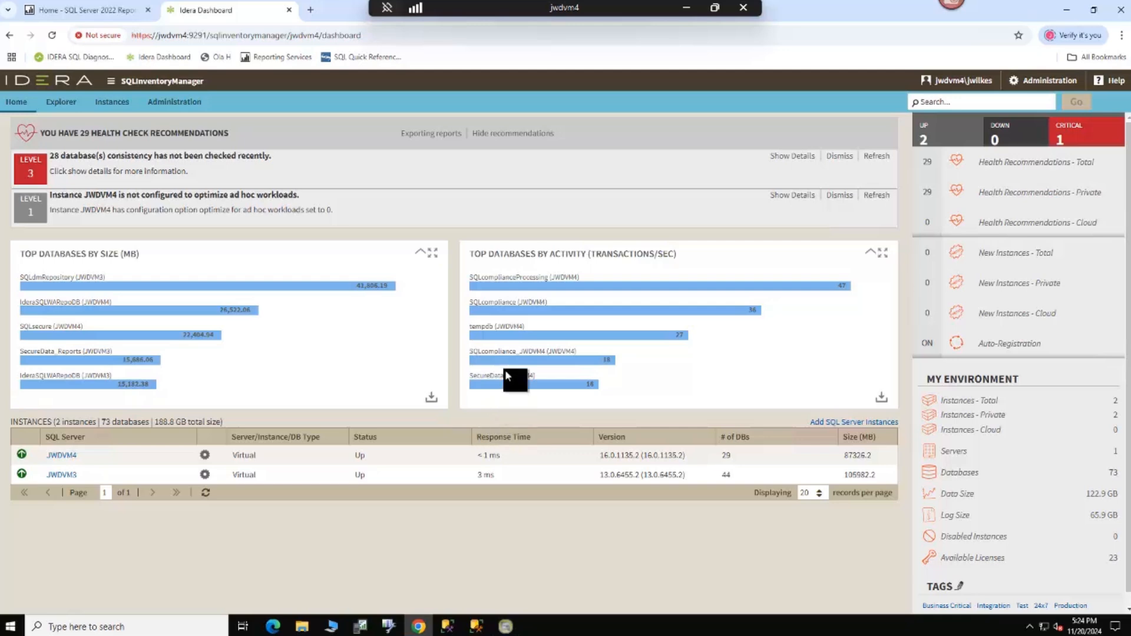
Step: Browse in File Explorer to the ReportUtility folder under C:\Program Files\Idera\SQLInventoryManager
click(301, 628)
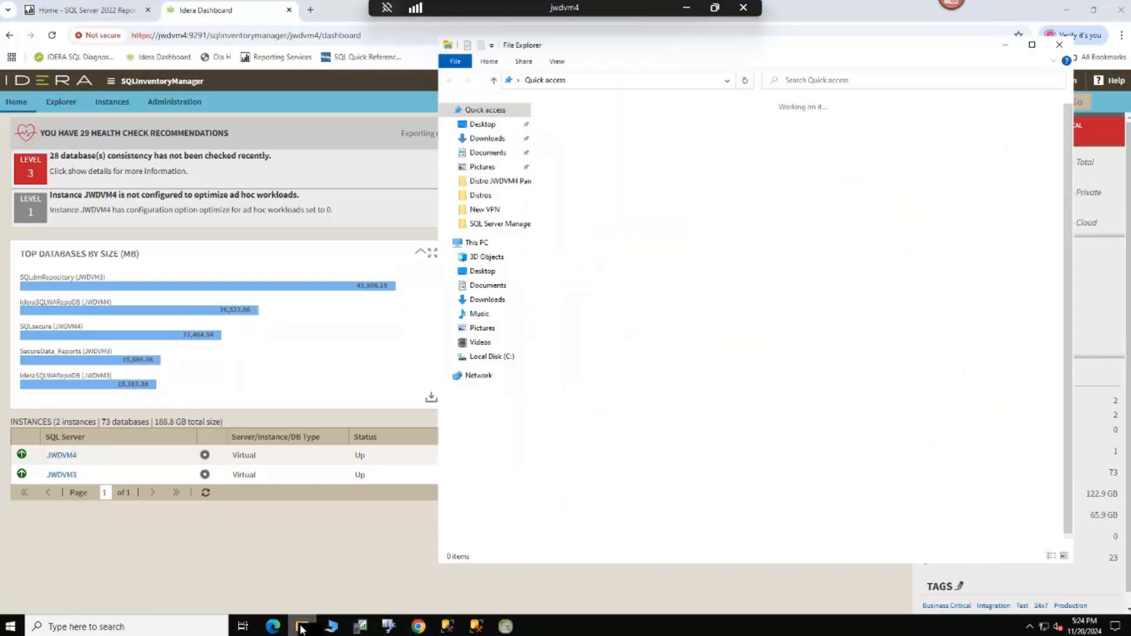
click(483, 358)
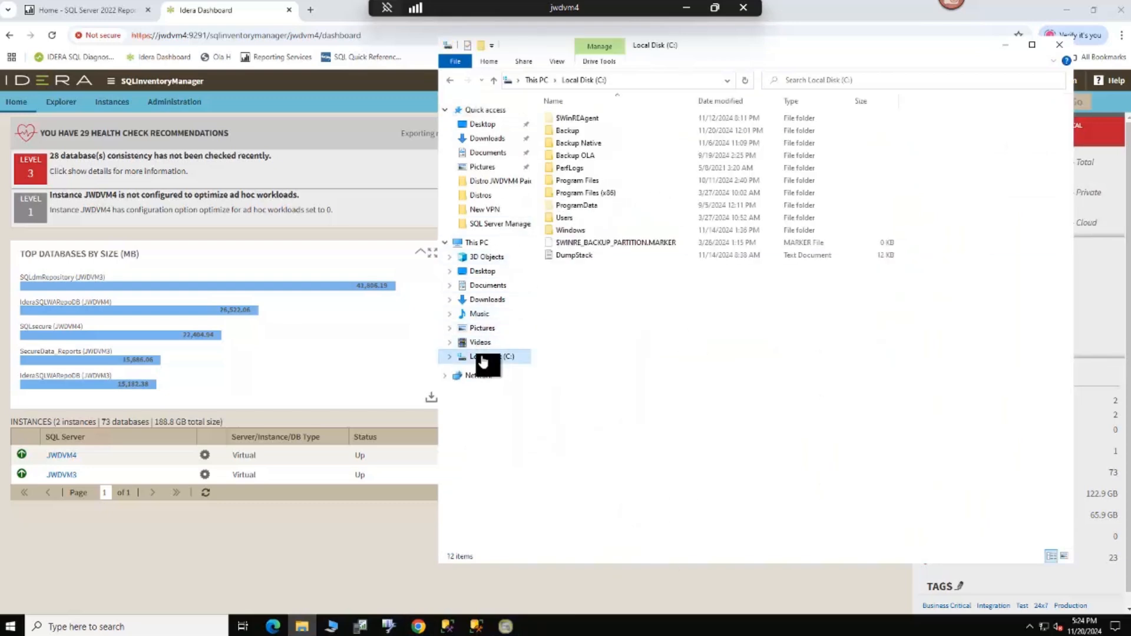
double_click(583, 183)
double_click(574, 181)
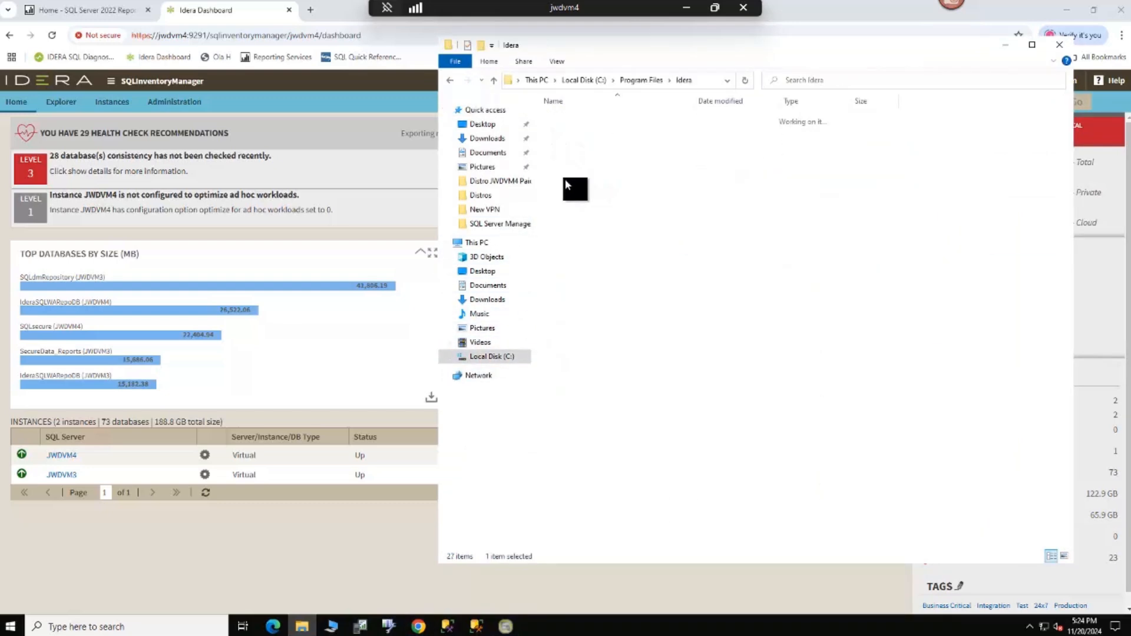
double_click(586, 206)
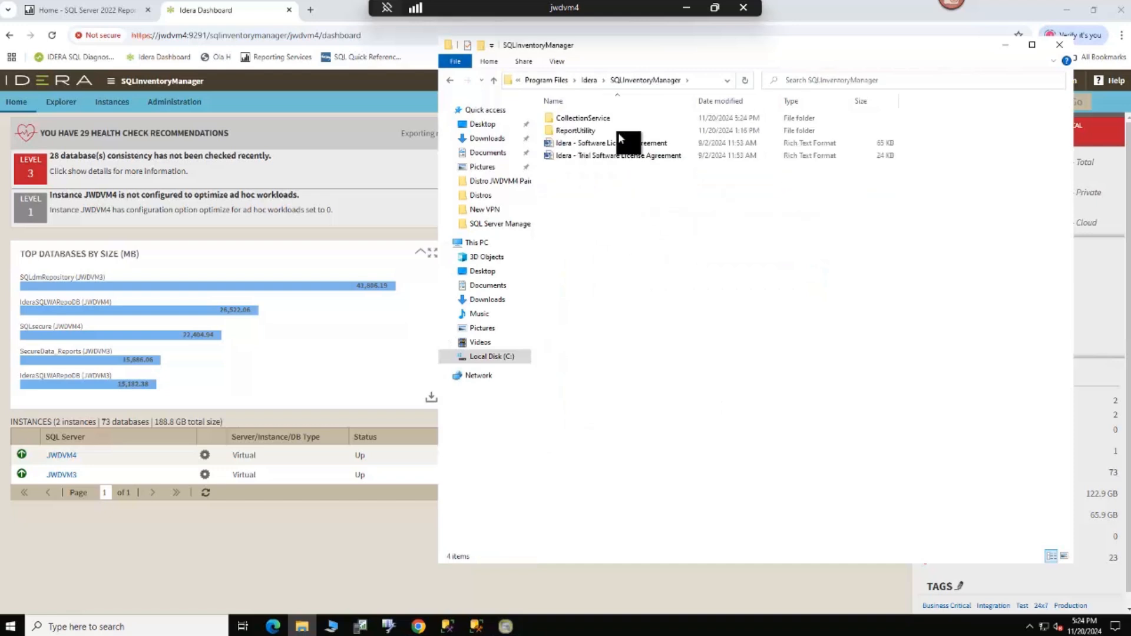
click(582, 129)
double_click(582, 130)
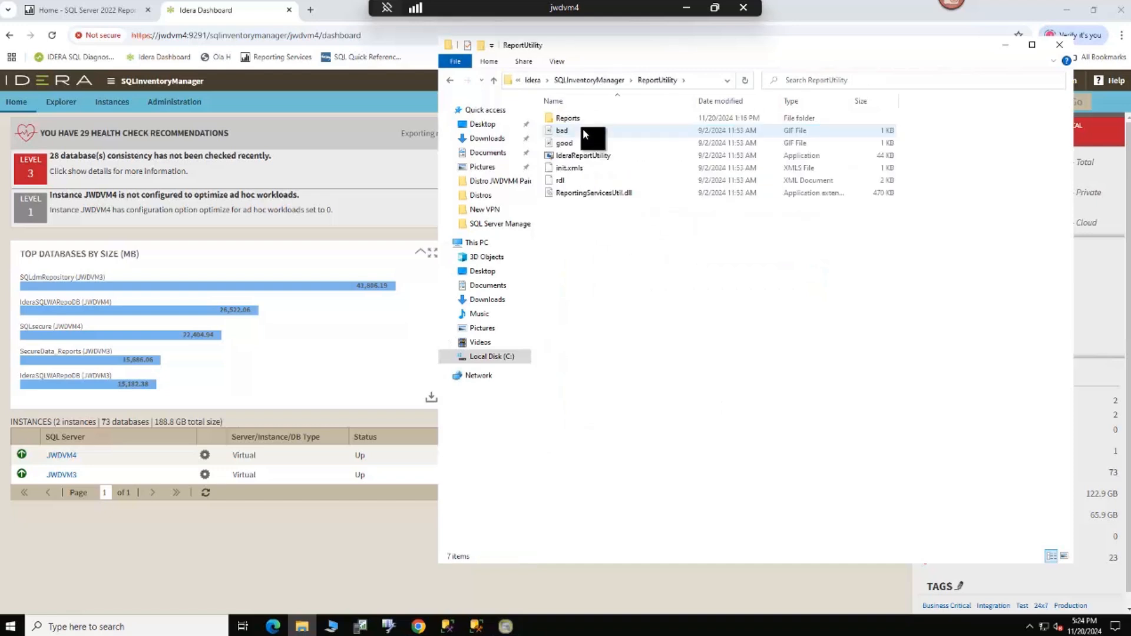
Step: Run the IderaReportUtility application as administrator and proceed to its report server and repository settings
right_click(595, 157)
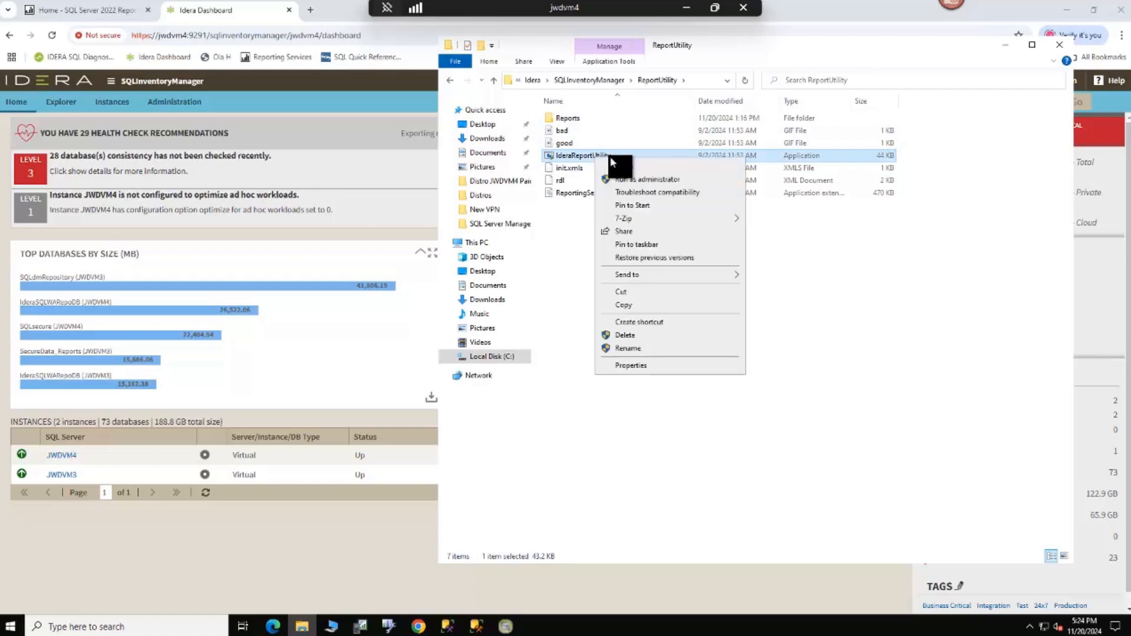
click(652, 180)
click(502, 391)
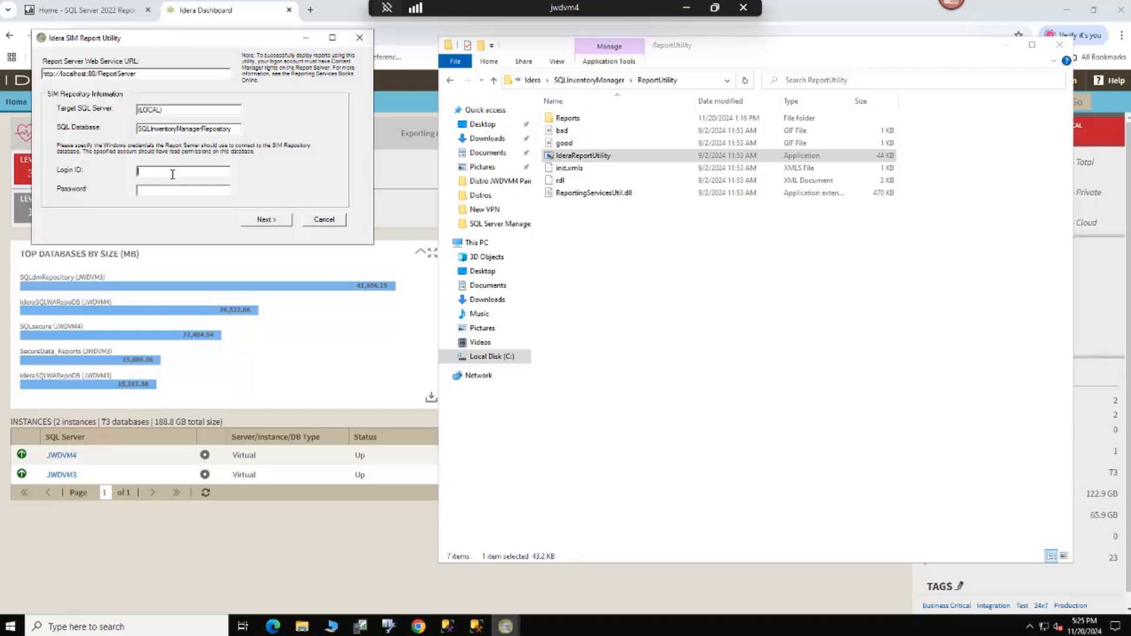
Step: Enter the Windows login ID and password for the SIM repository, proceed to the list of installable reports, and cancel the utility
text(jwdvm4\wiles*********)
click(267, 219)
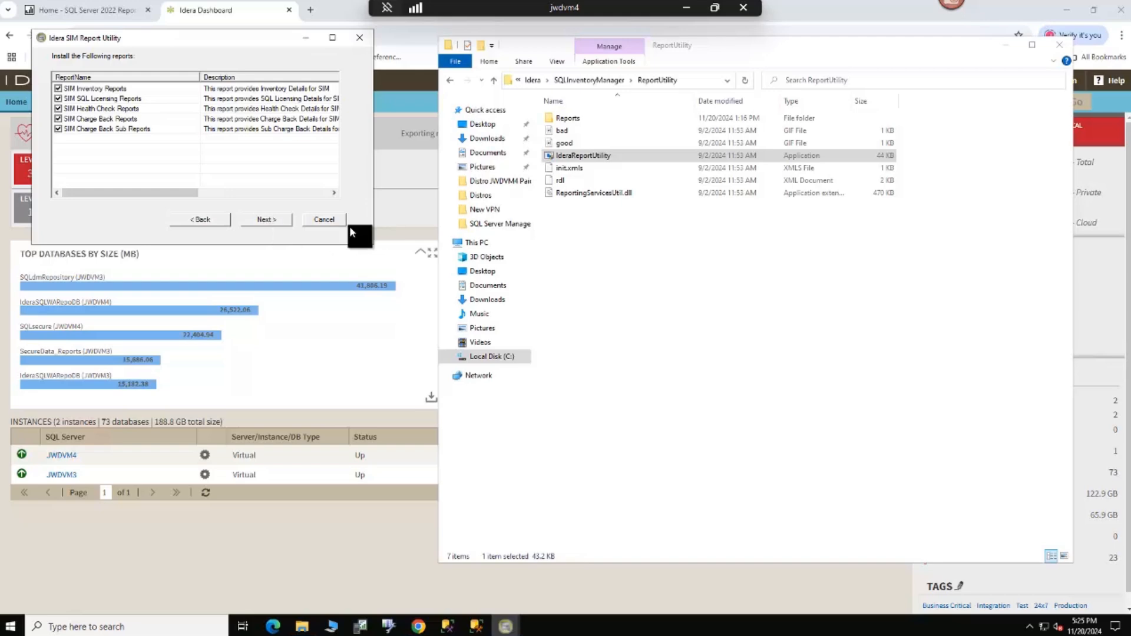
click(320, 219)
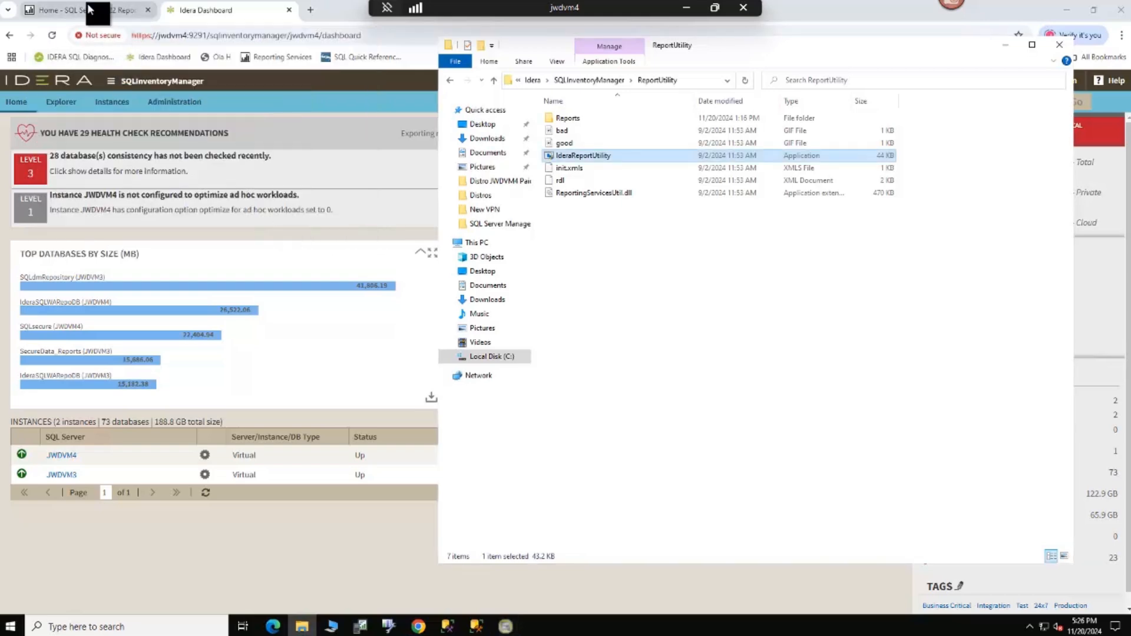
Step: Switch to SQL Server Reporting Services and open the SIM SQL Licensing Reports report from the SIM folder
click(101, 18)
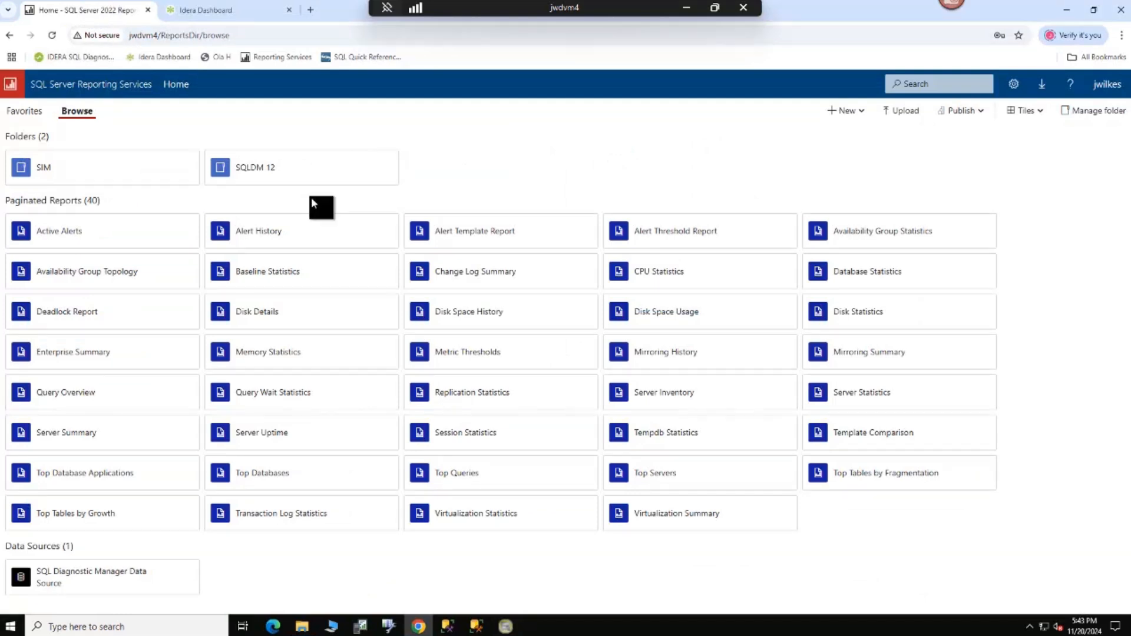
click(65, 168)
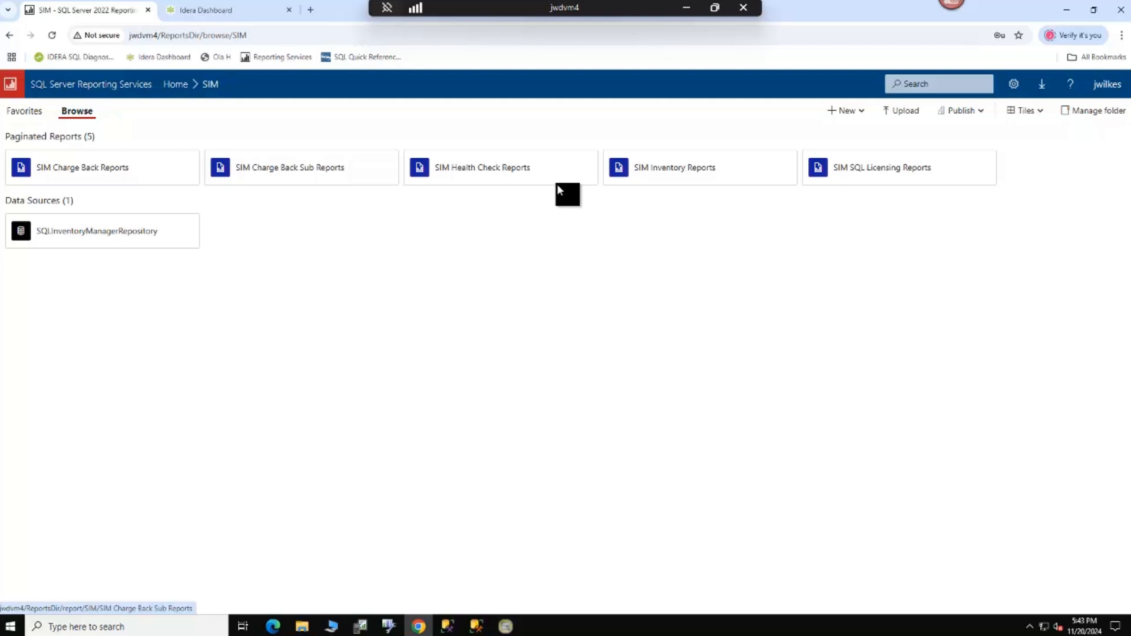
click(917, 176)
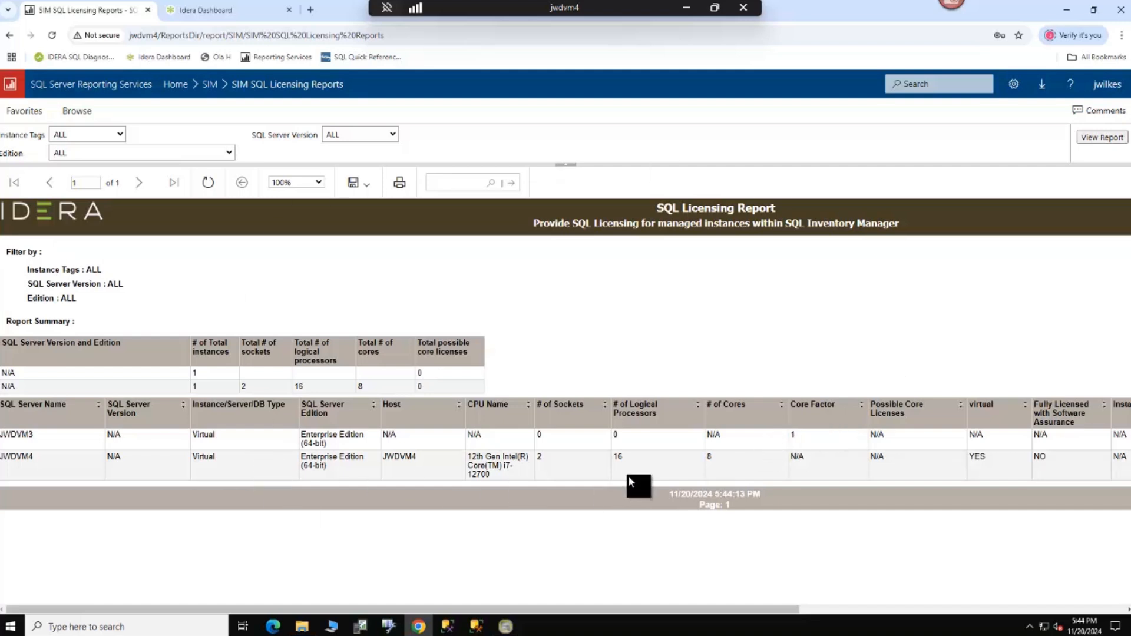
Step: Open SIM Health Check Reports from the SIM folder and examine its severity filter choices and export formats
click(210, 85)
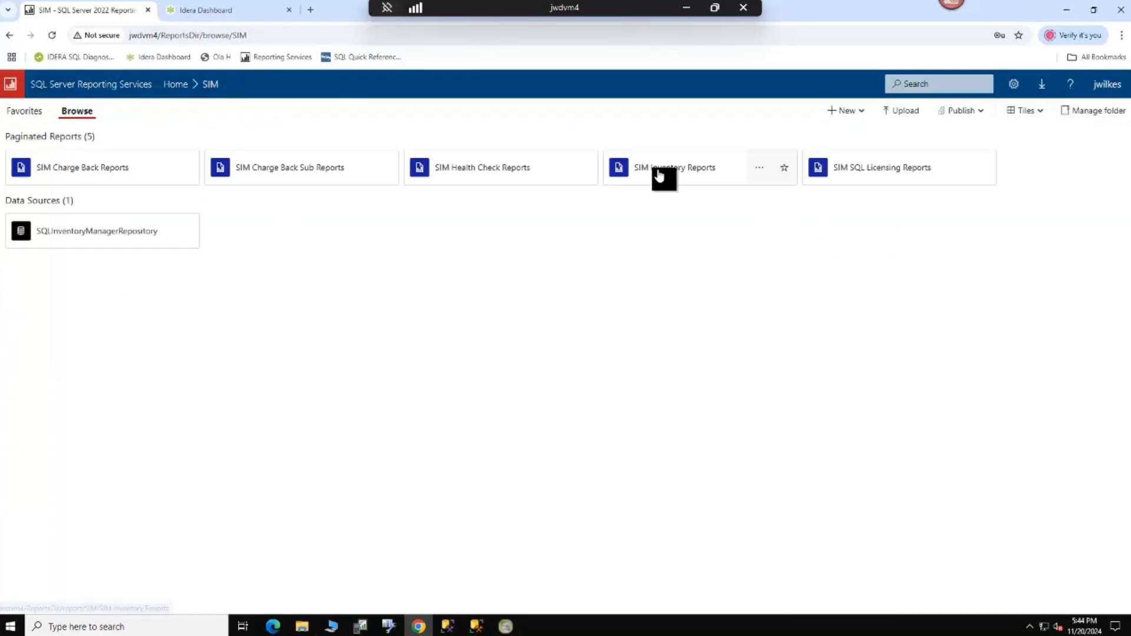
click(509, 175)
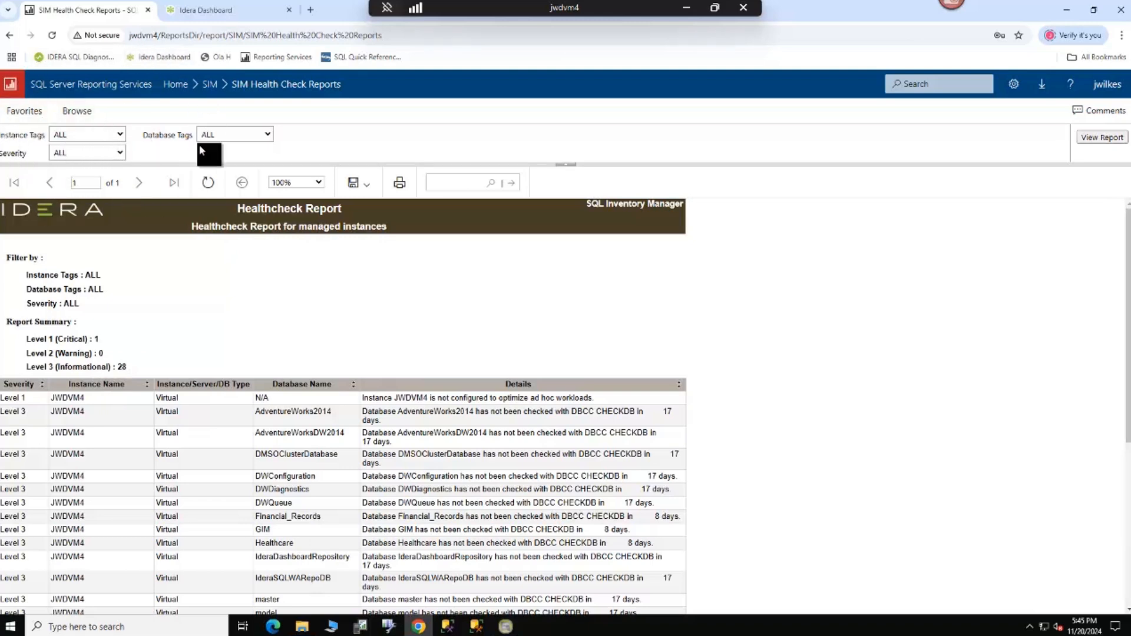
click(116, 154)
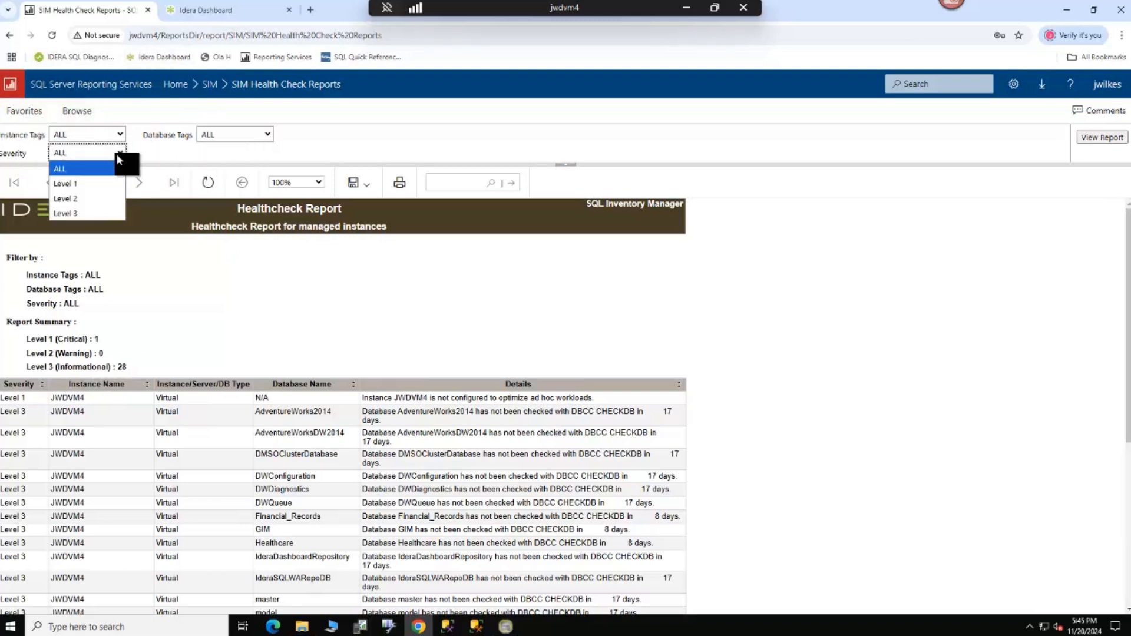
key(Down)
key(Down)
key(Down)
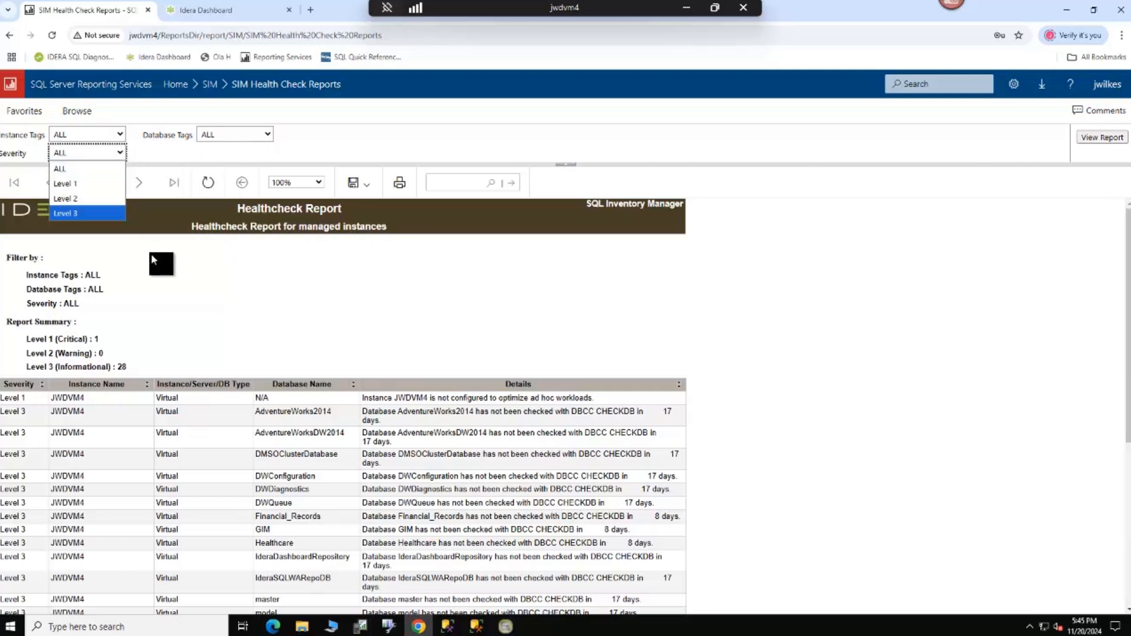
click(369, 187)
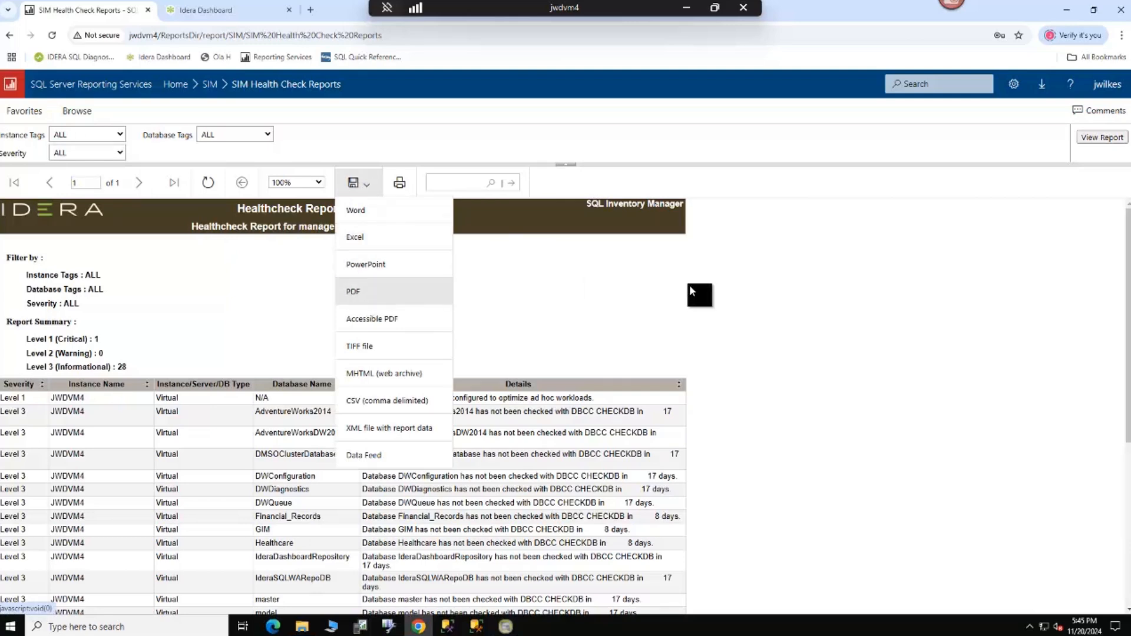
click(588, 290)
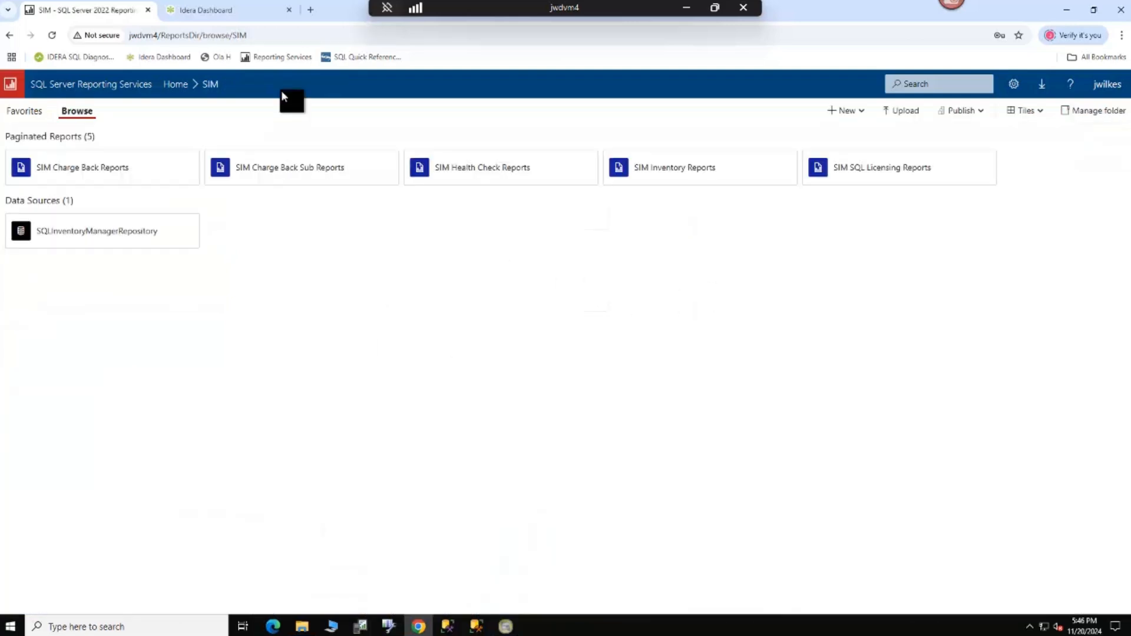
Step: Open SIM Inventory Reports and examine the choices of the SIM Instance Type filter
click(672, 168)
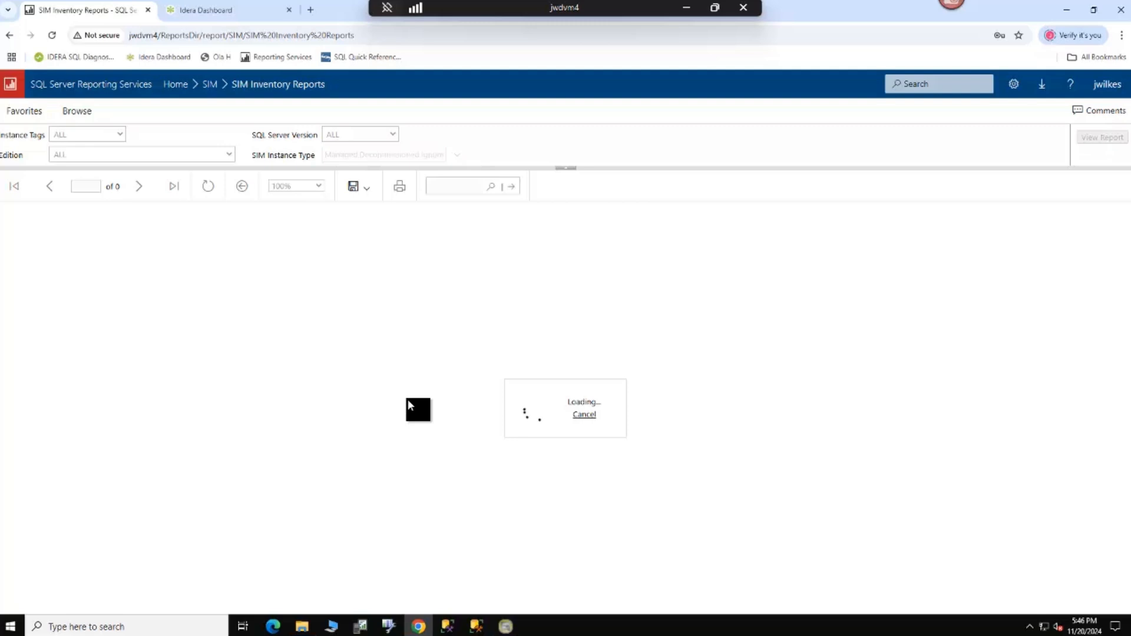
click(457, 161)
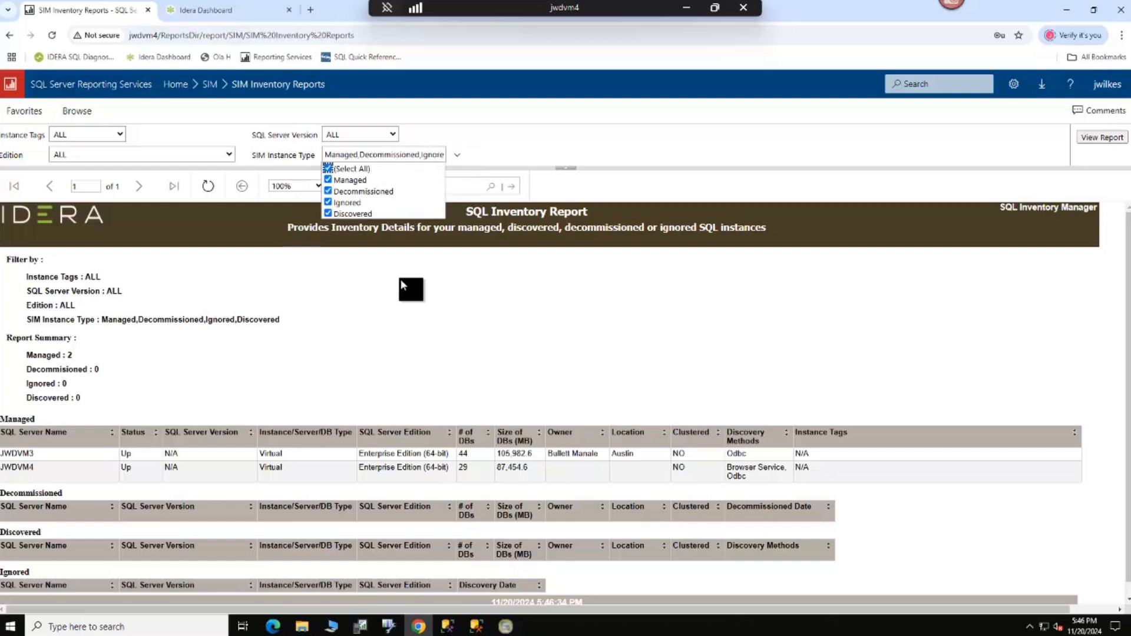
click(390, 332)
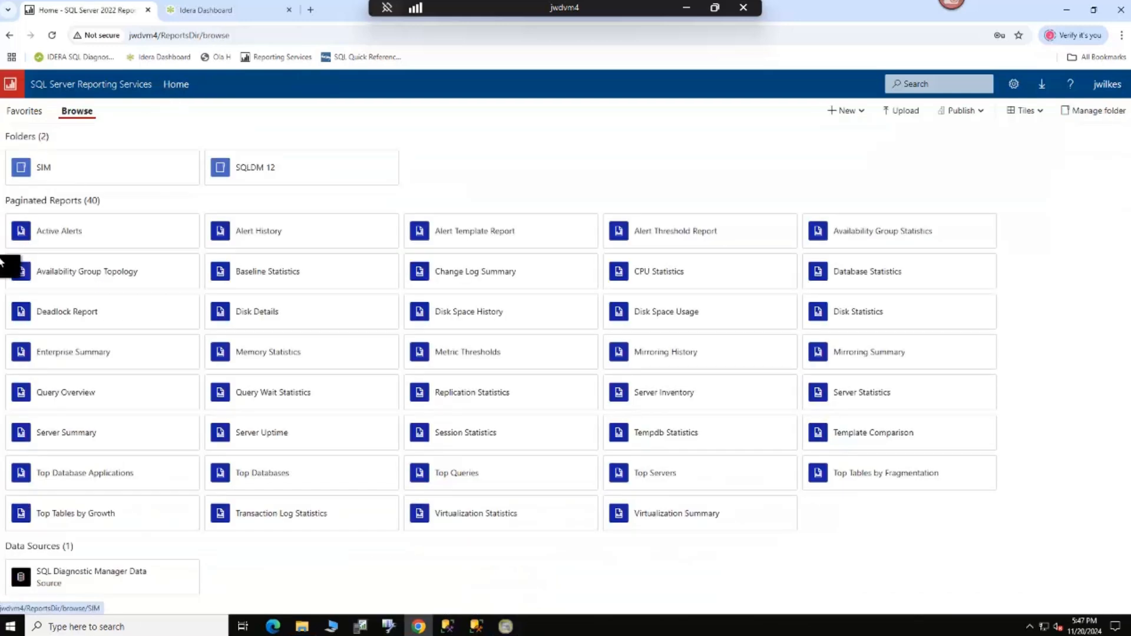
Step: Open SIM Charge Back Reports for all SQL Server versions and expand the JWDVM3 instance to review its databases
click(53, 169)
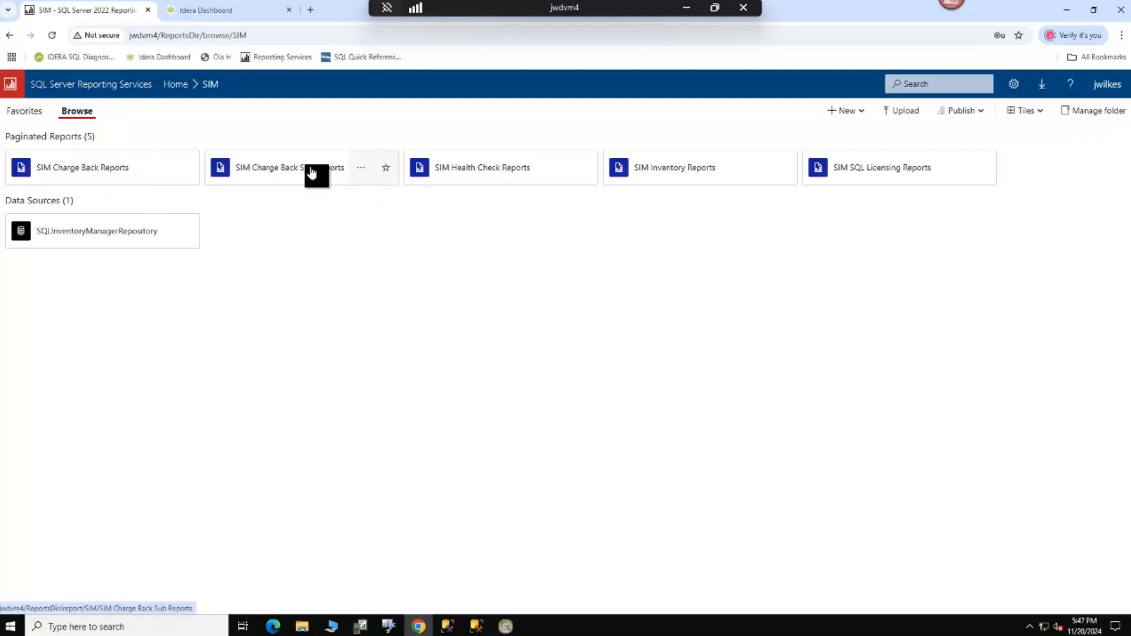
click(75, 172)
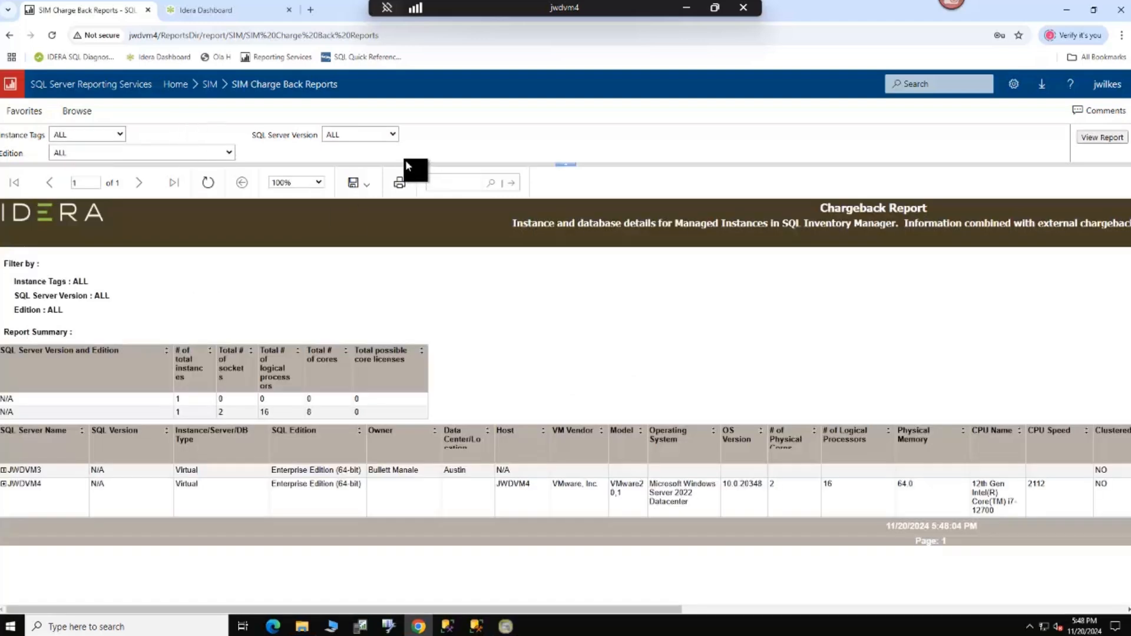
click(392, 133)
click(359, 147)
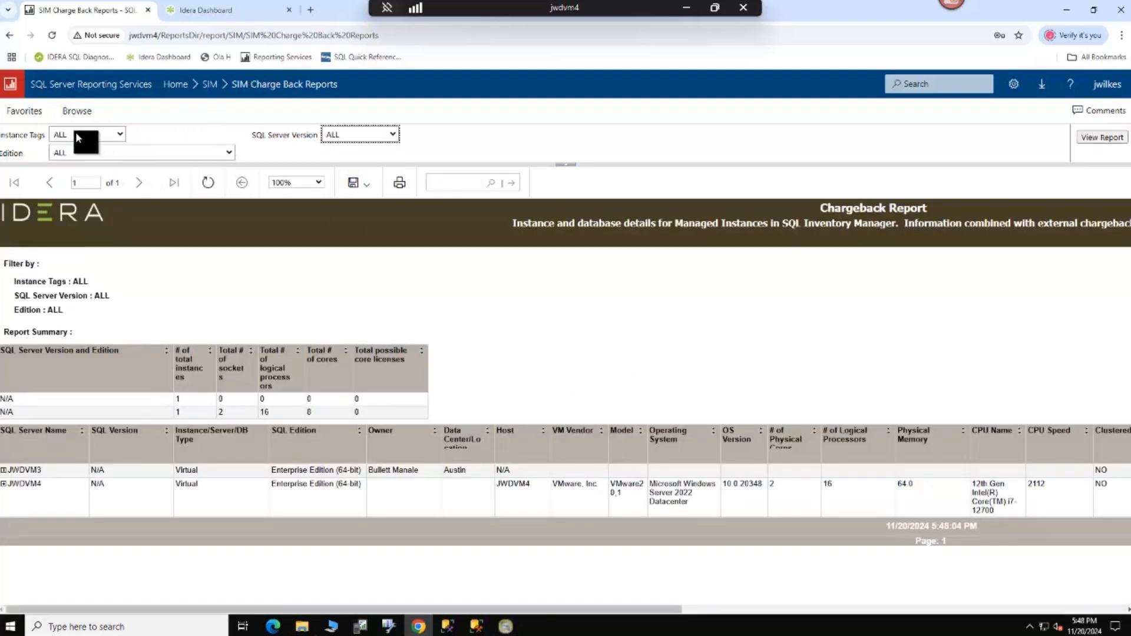
click(3, 470)
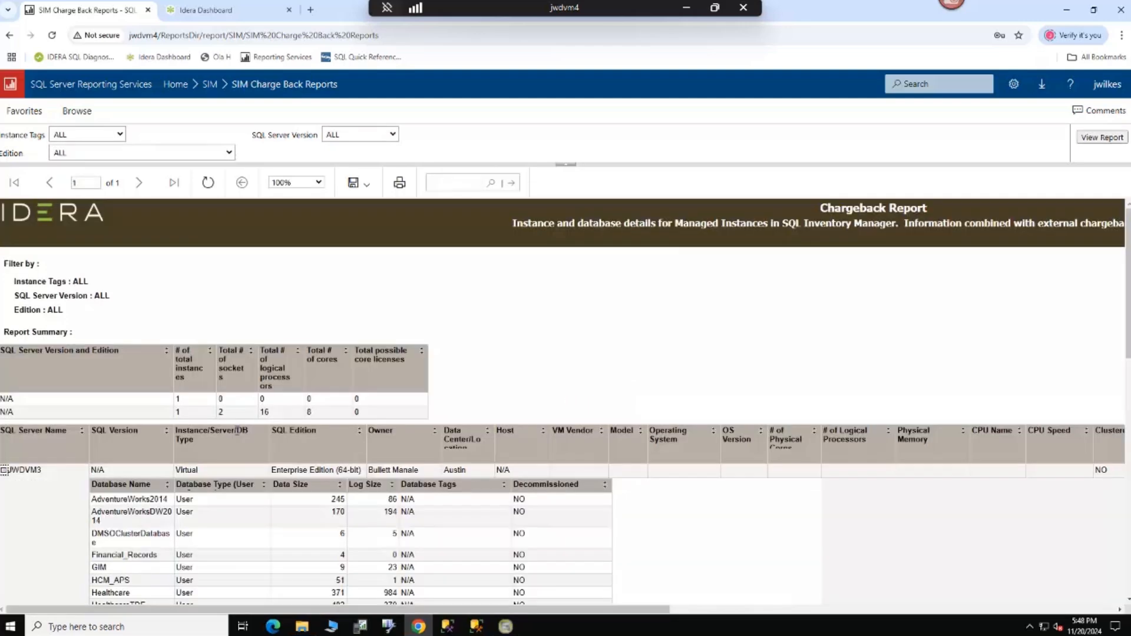
scroll(237, 431, down, 10)
scroll(236, 435, down, 3)
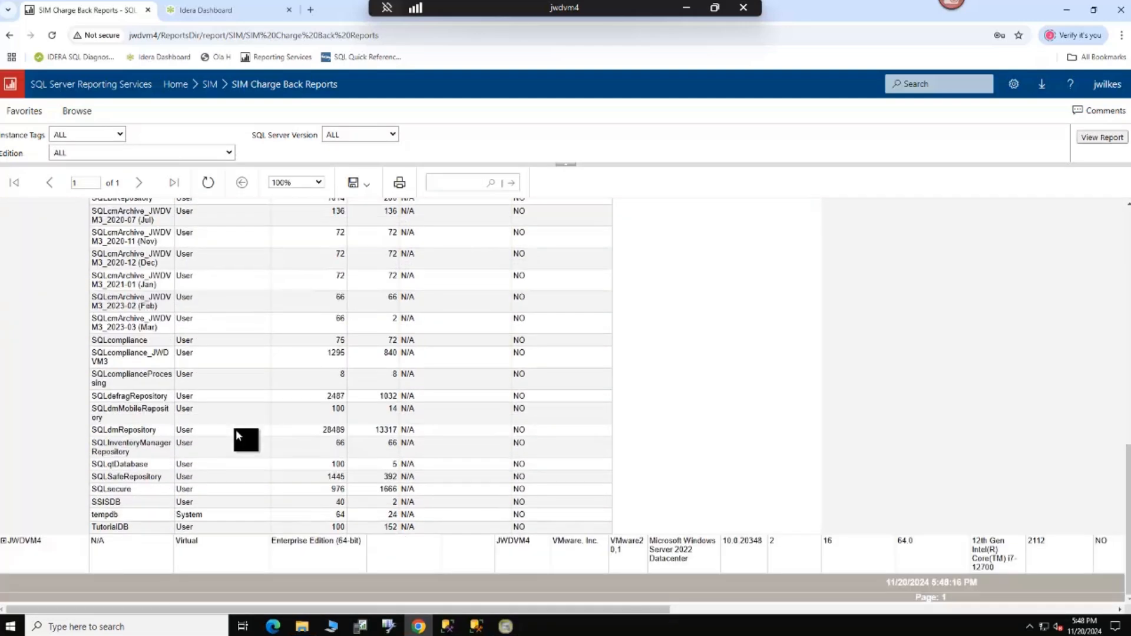
Step: Run SIM Charge Back Sub Reports from the SIM folder for instance jwdvm4 and review the listed databases
click(183, 87)
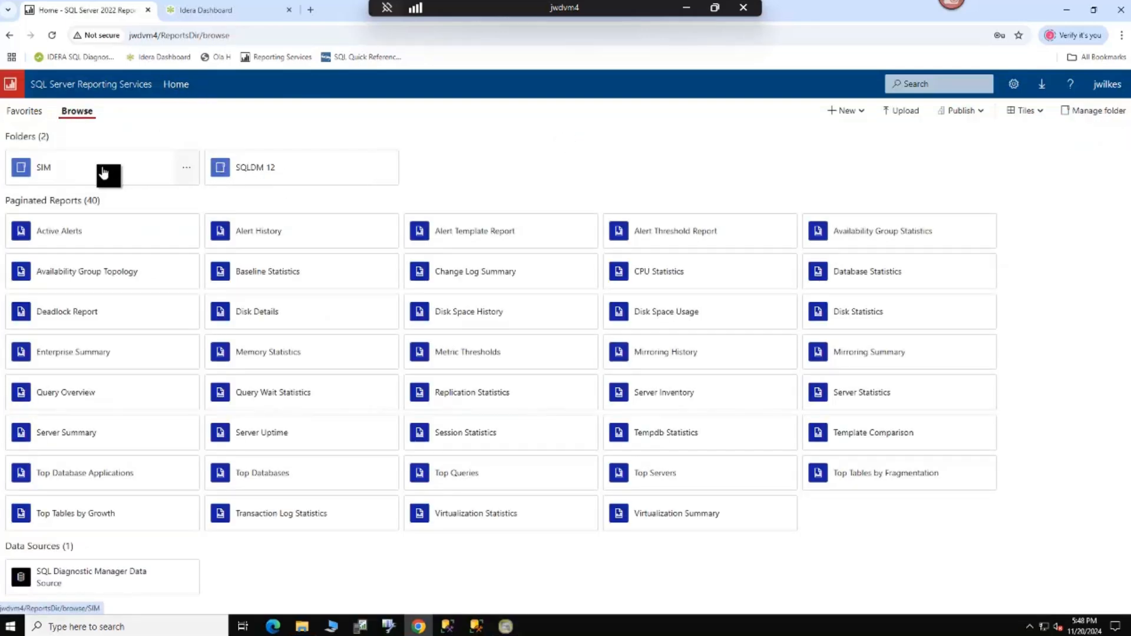
click(43, 169)
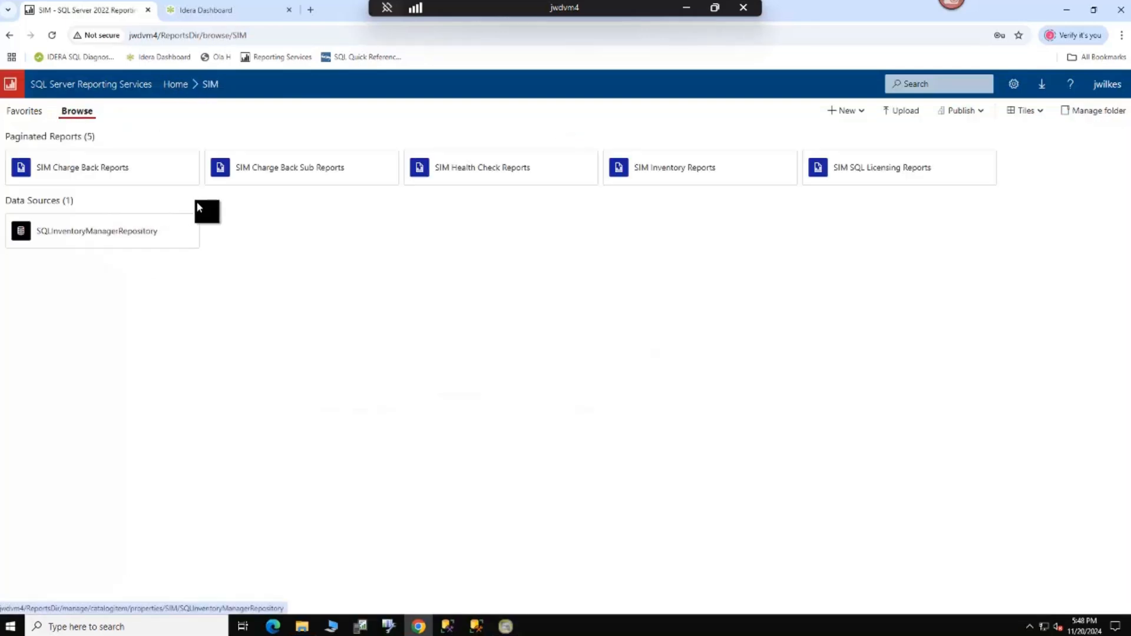
click(264, 175)
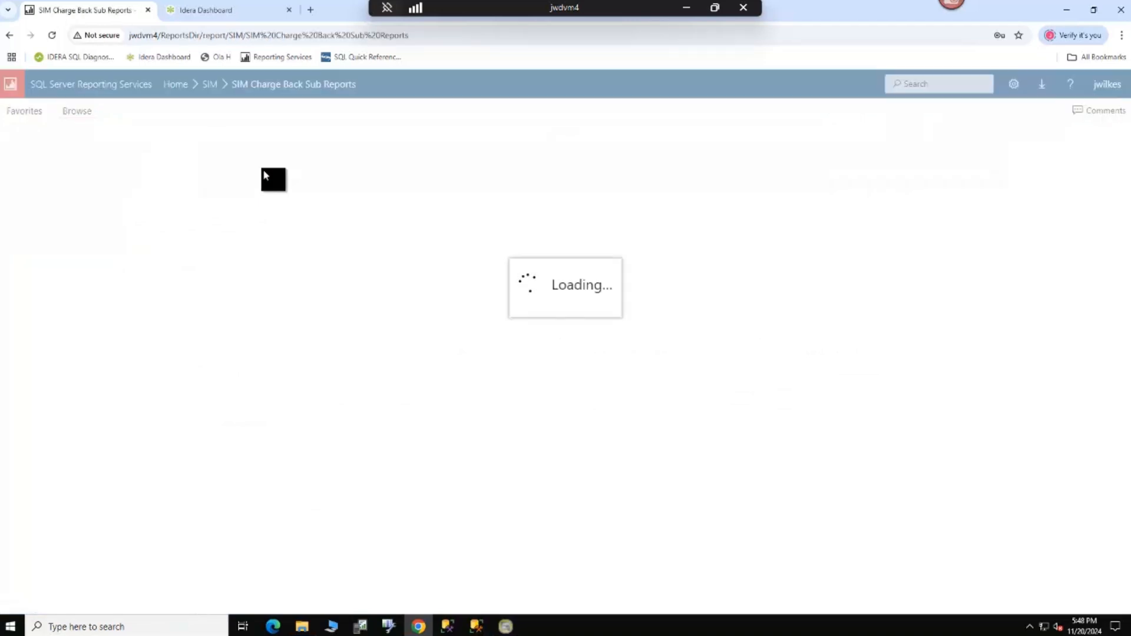
click(145, 136)
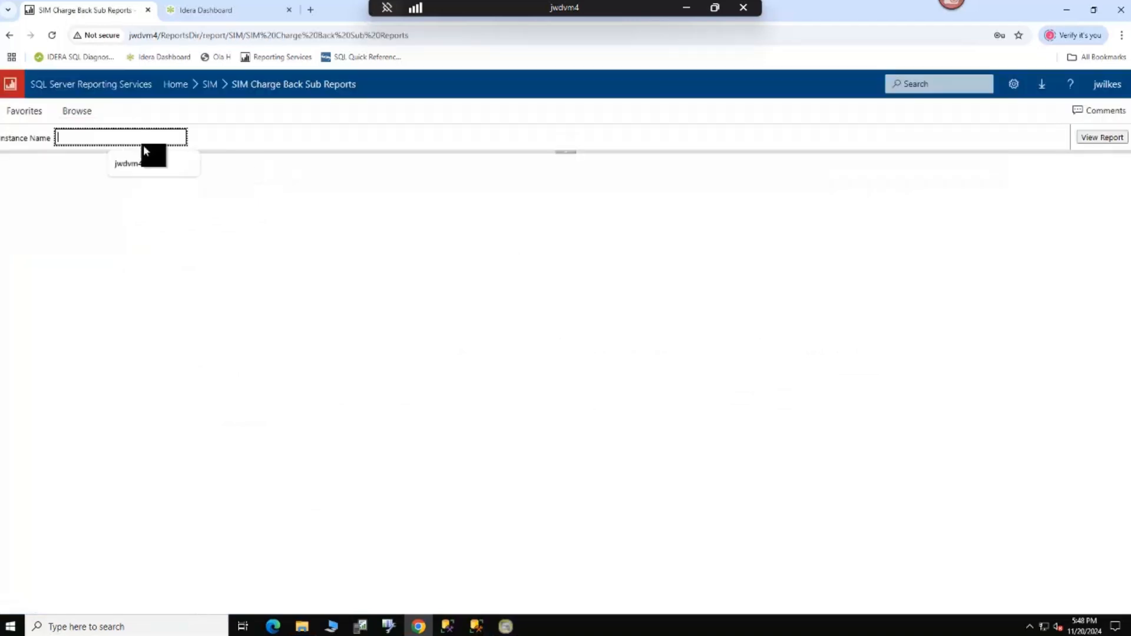
click(138, 169)
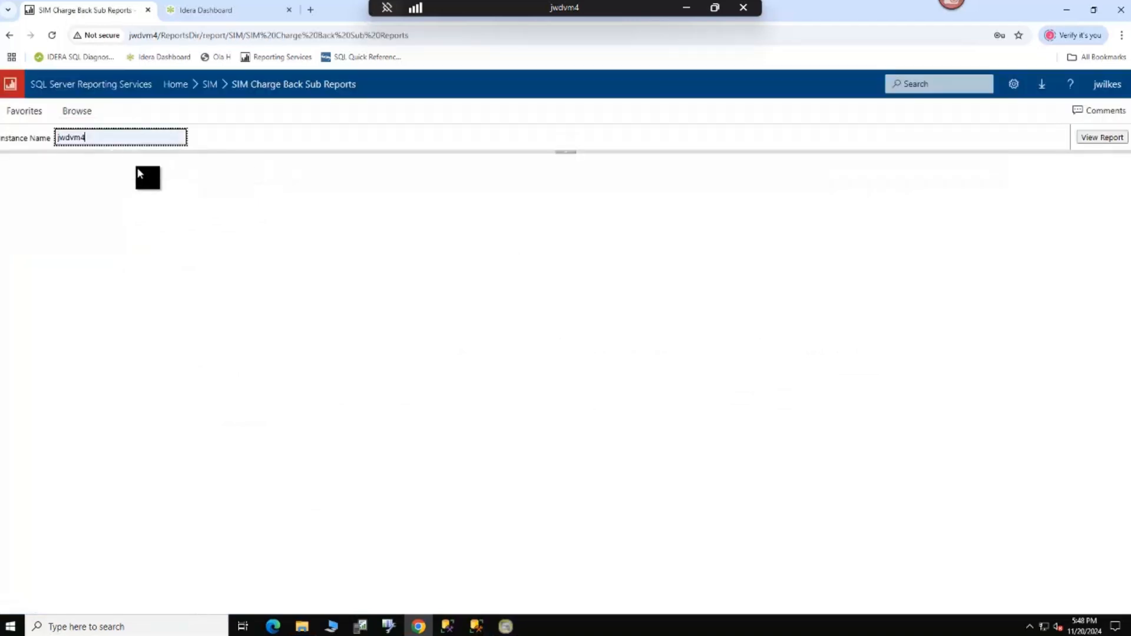
click(1098, 137)
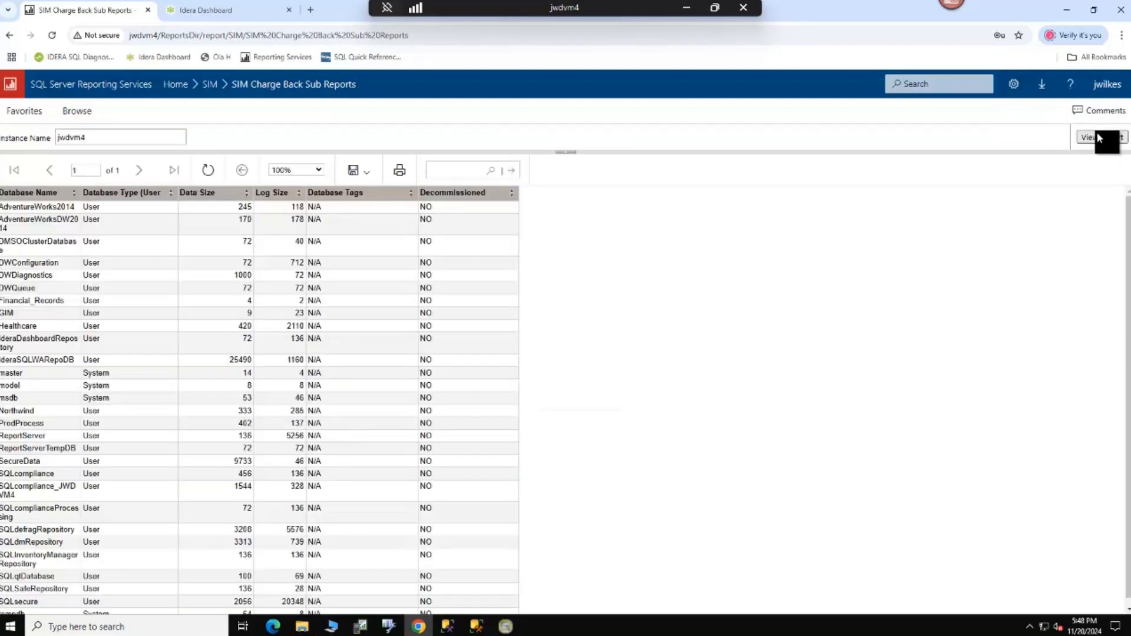
scroll(227, 364, down, 1)
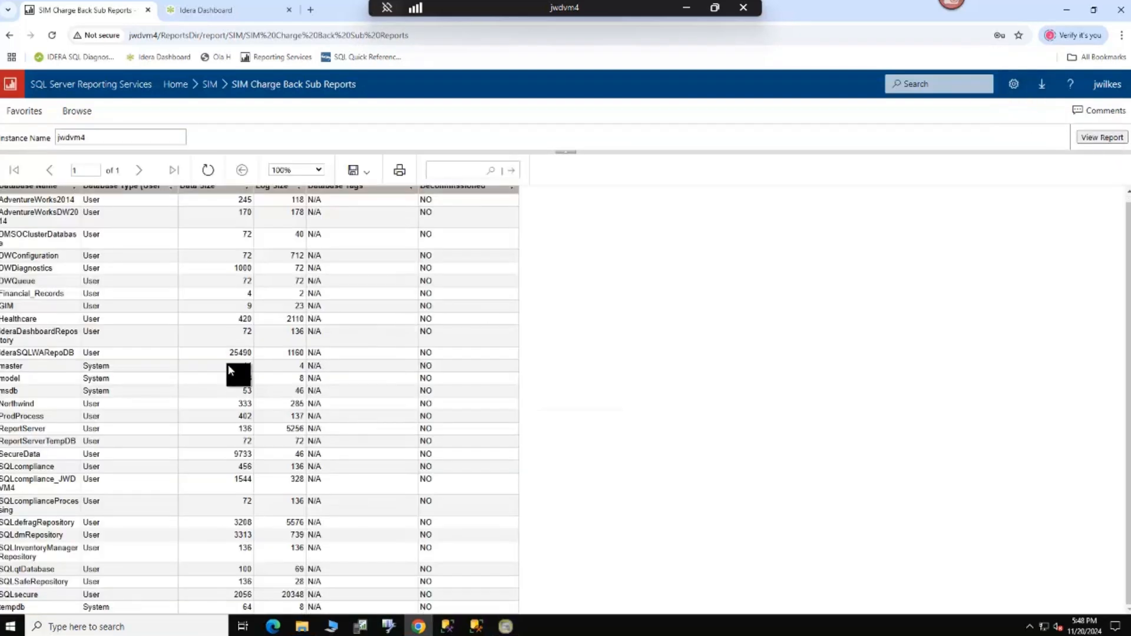
scroll(227, 364, up, 1)
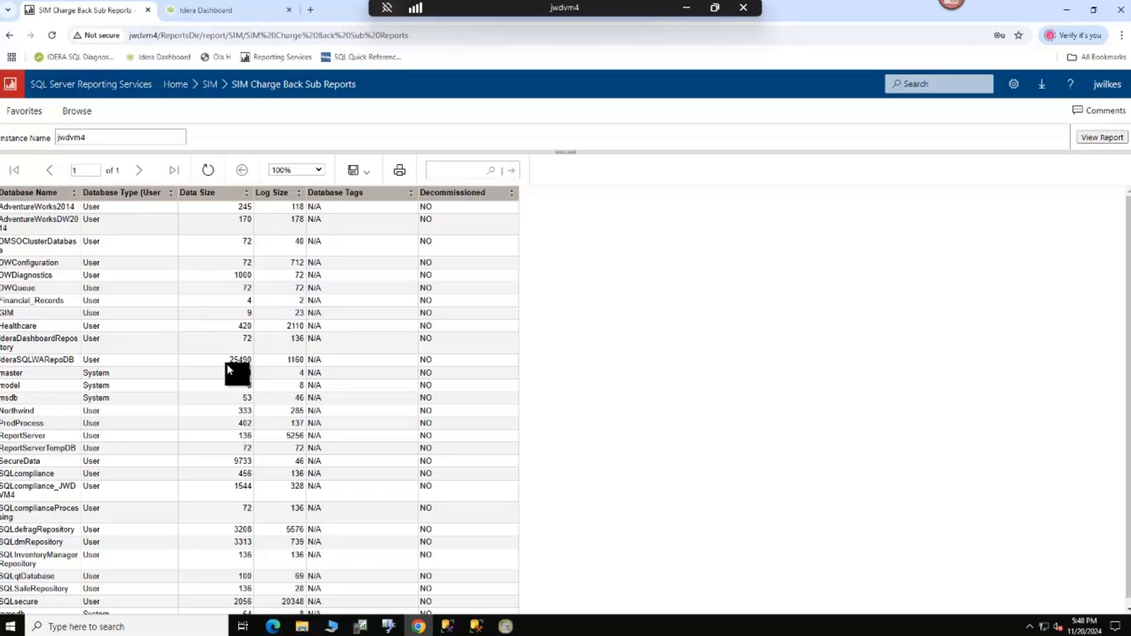
scroll(227, 363, down, 1)
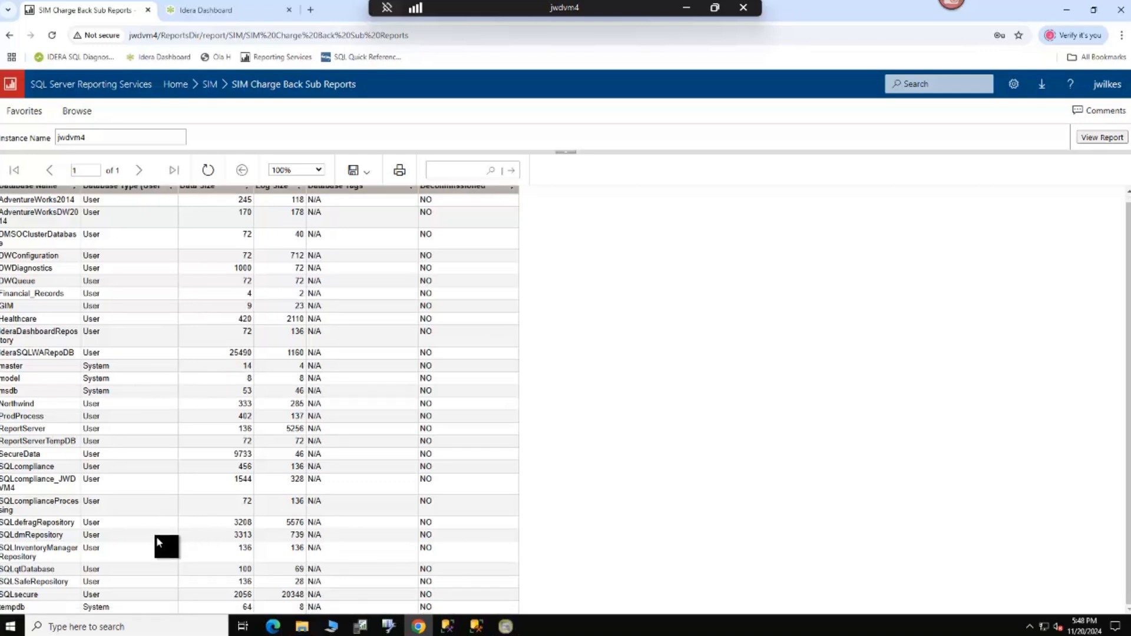
Step: Switch to SQL Inventory Manager in the Idera Dashboard and examine the available views of the database instances list
click(176, 86)
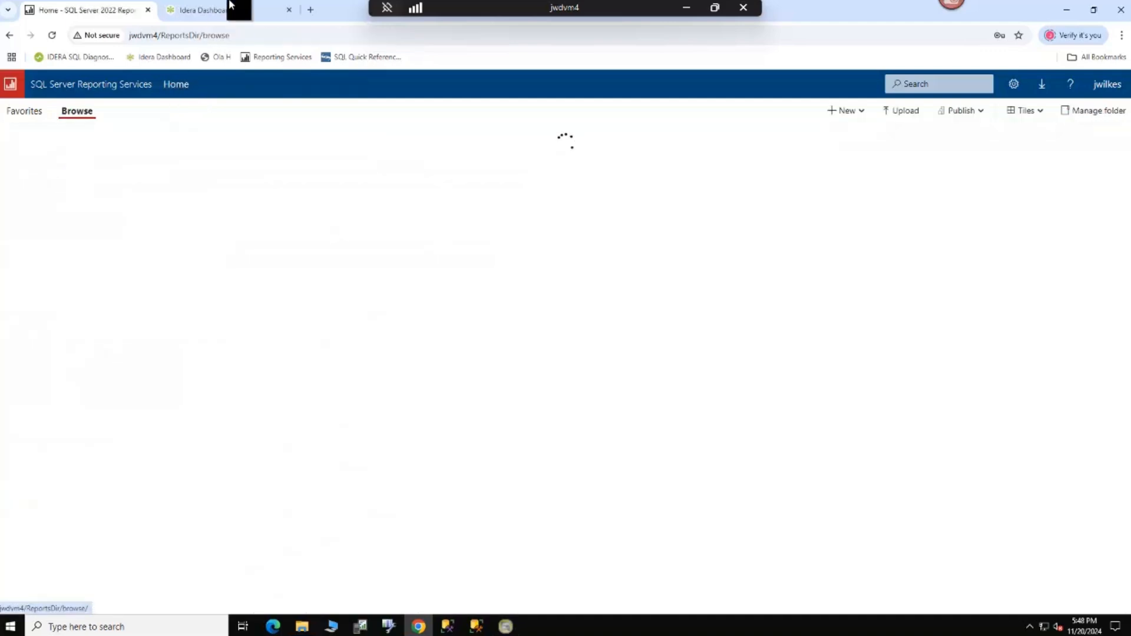
click(230, 9)
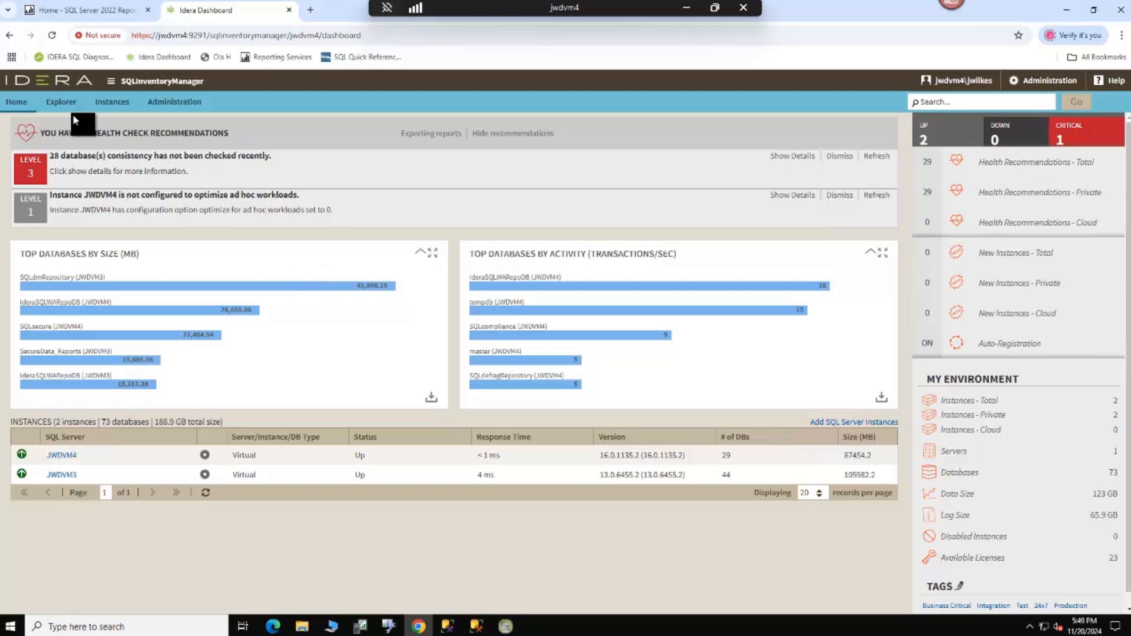
click(112, 107)
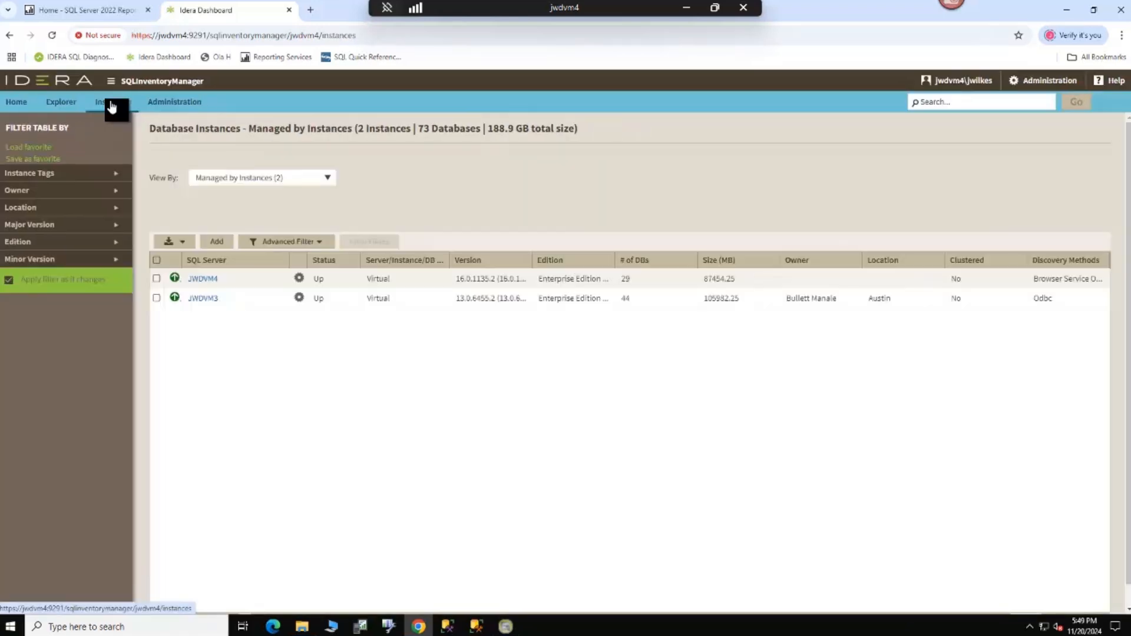
click(327, 179)
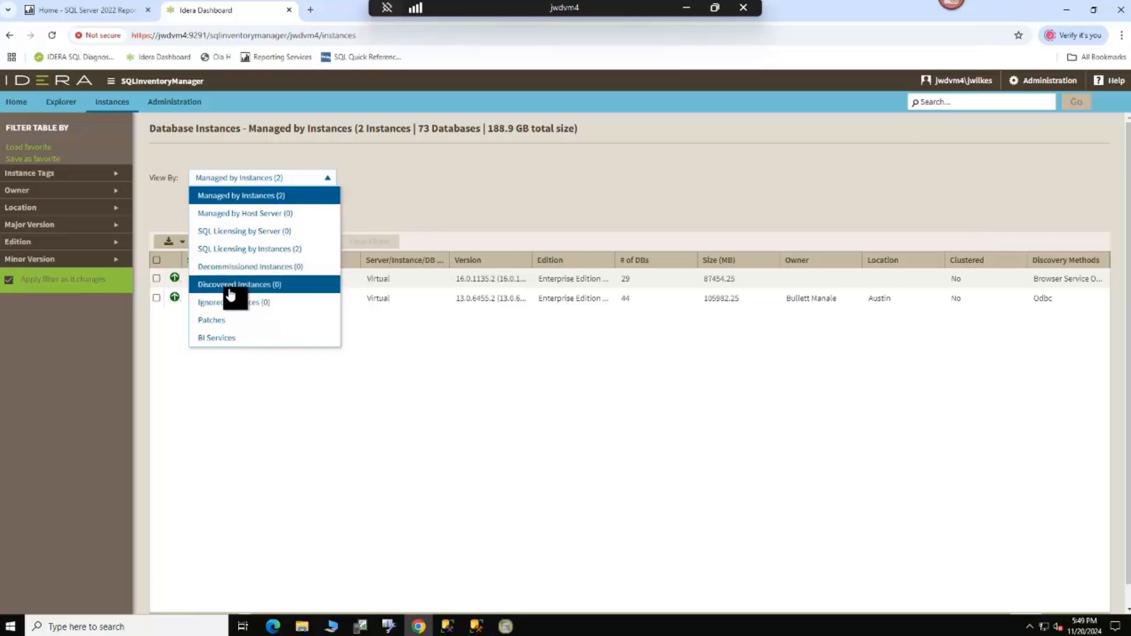
click(372, 388)
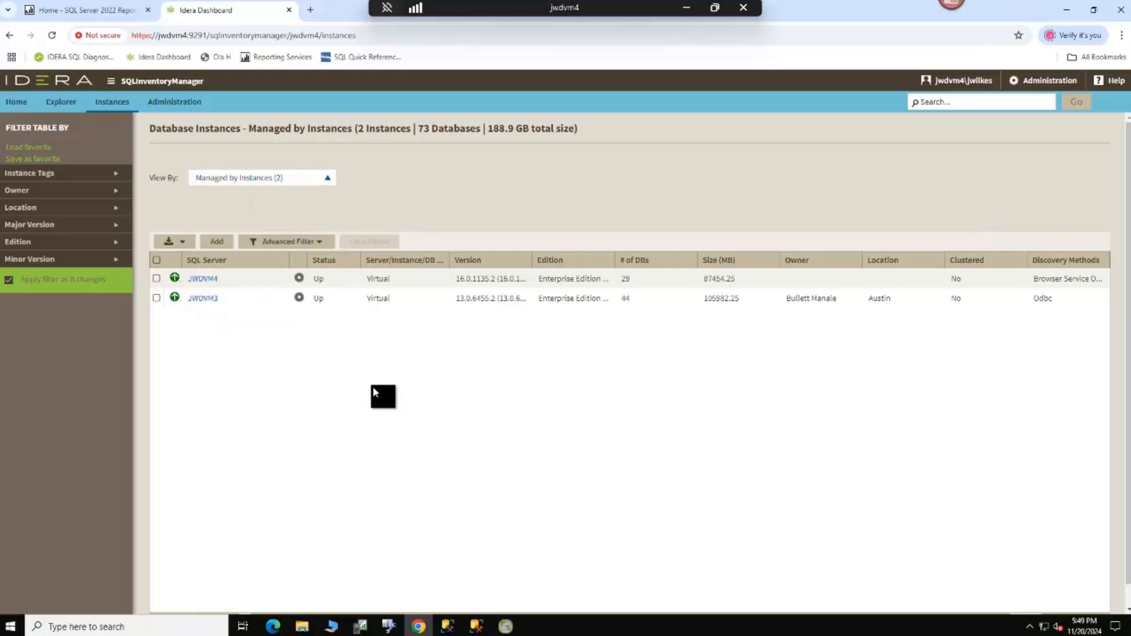
Step: Select all managed instances in the list and examine the export formats offered for them
click(156, 261)
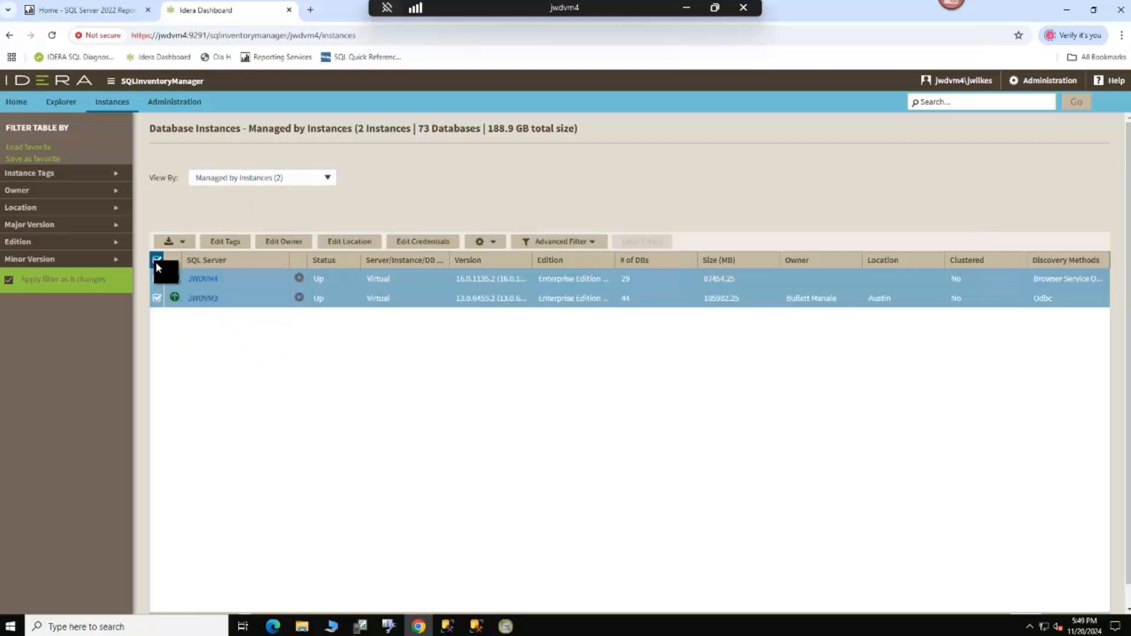
click(182, 243)
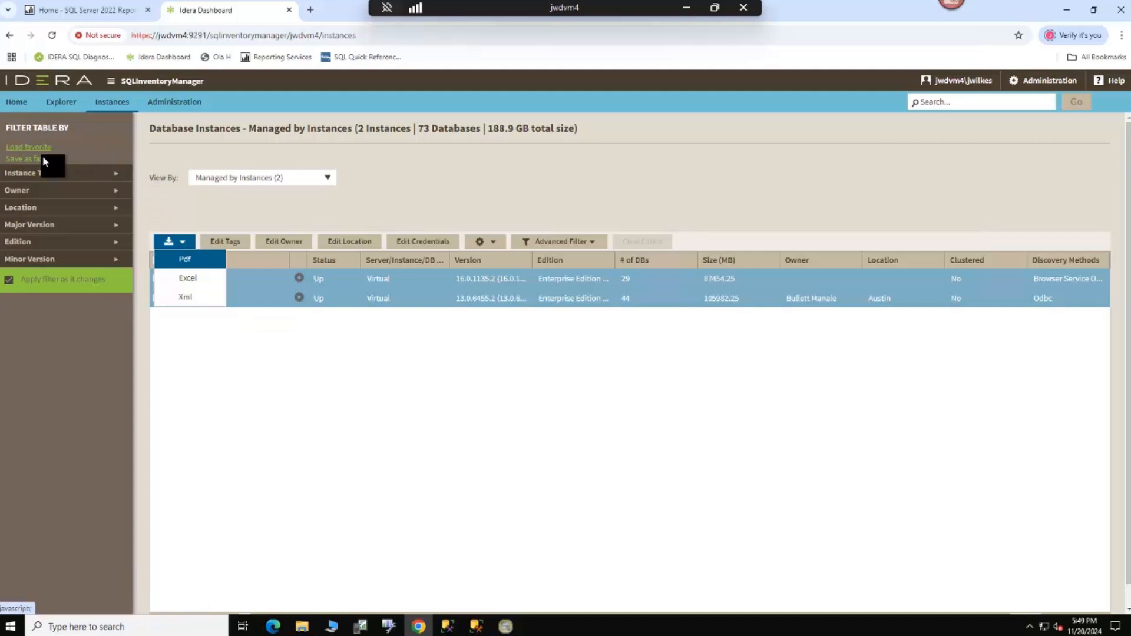
click(347, 396)
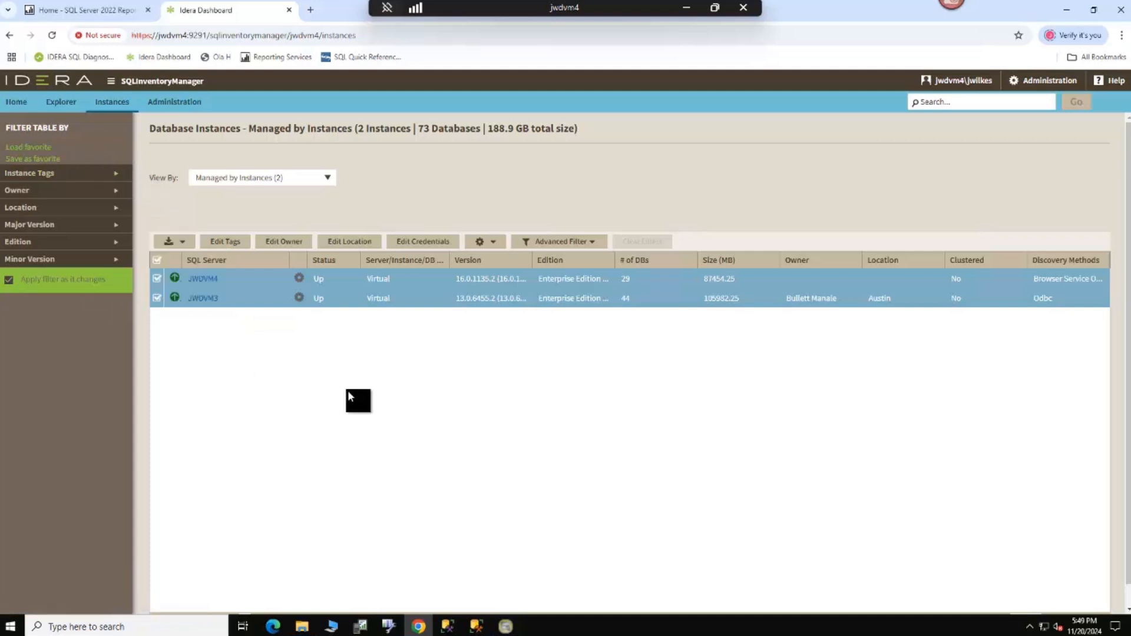